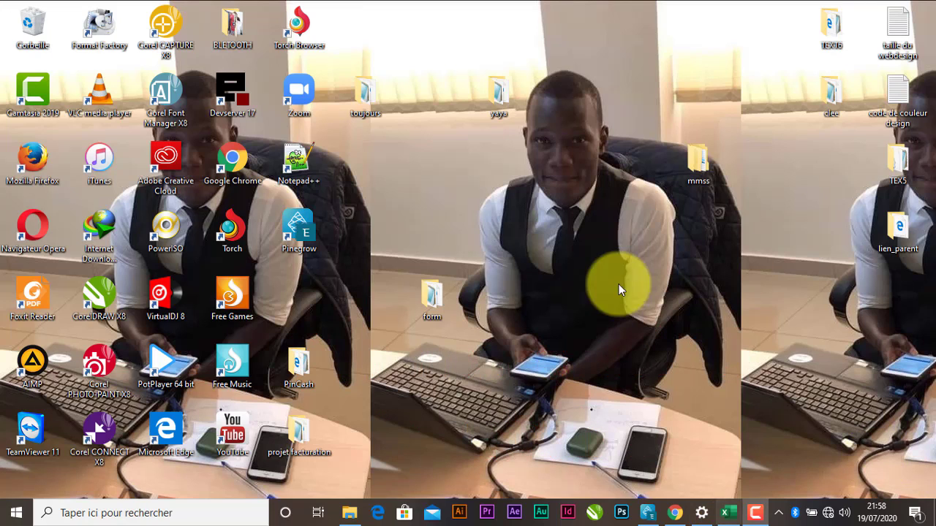
Bring Classeur1 forward and enable the Développeur tab under Options > Personnaliser le ruban.
{"action": "left_click", "coordinate": [726, 515]}
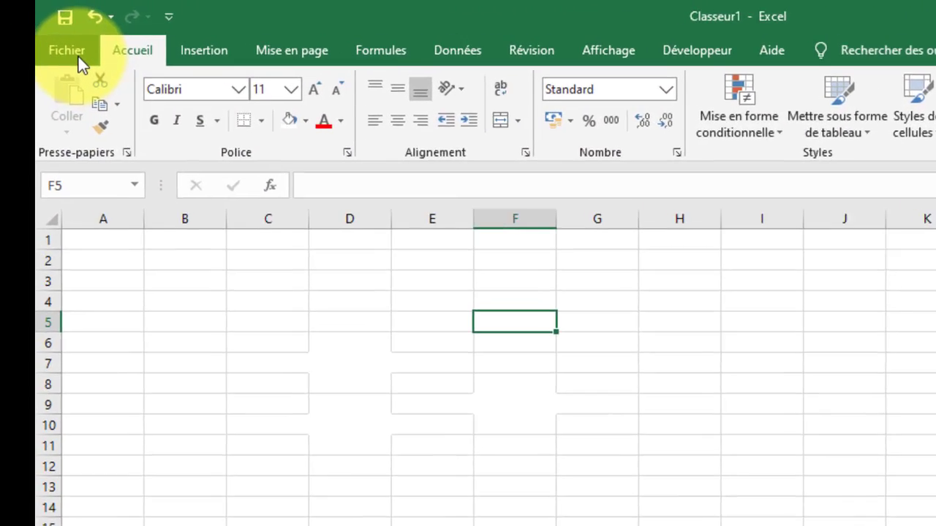
{"action": "left_click", "coordinate": [40, 42]}
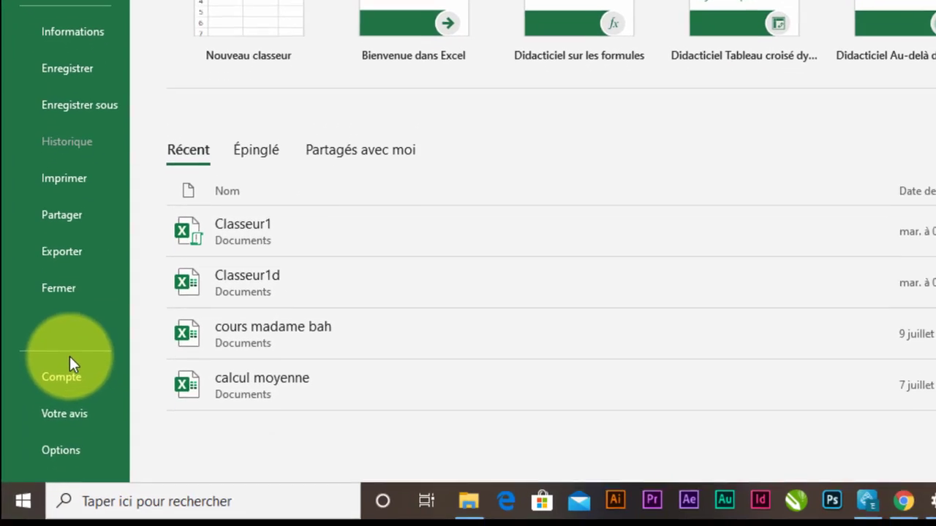
{"action": "left_click", "coordinate": [68, 438]}
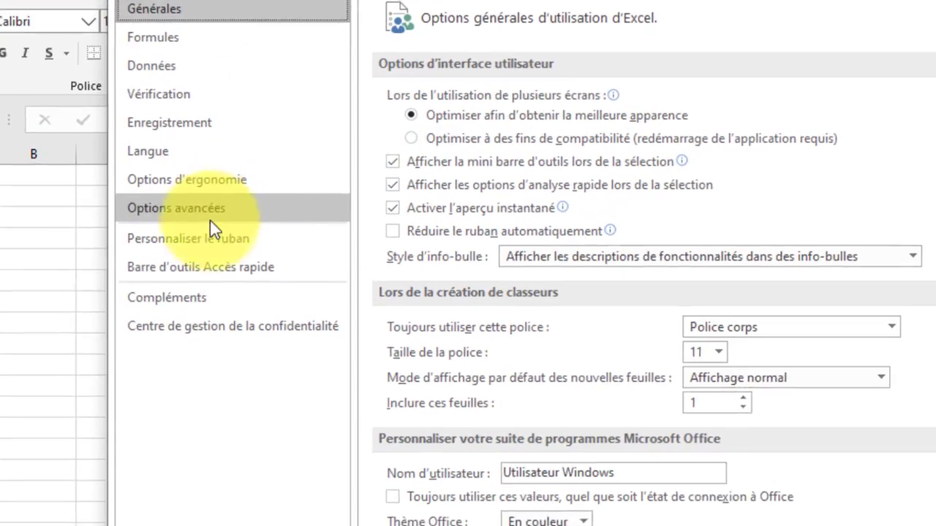
{"action": "left_click", "coordinate": [219, 244]}
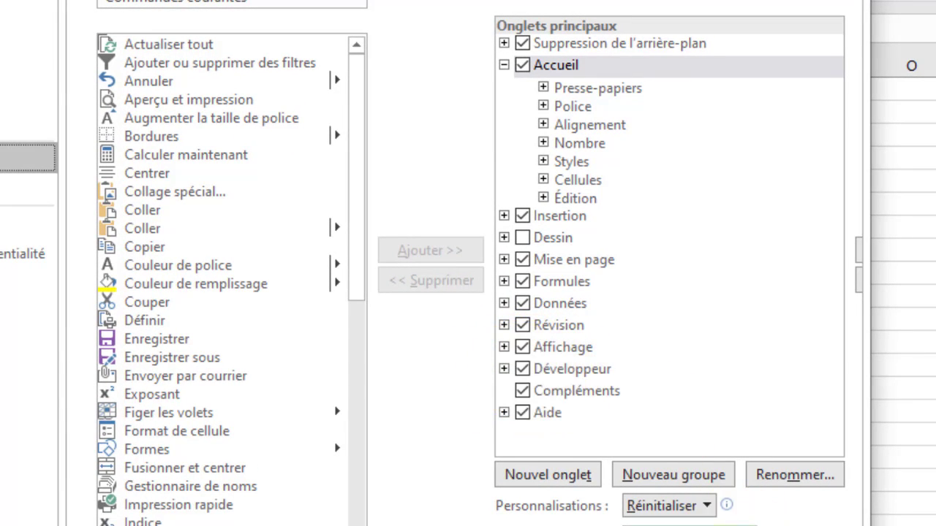
{"action": "left_click", "coordinate": [730, 525]}
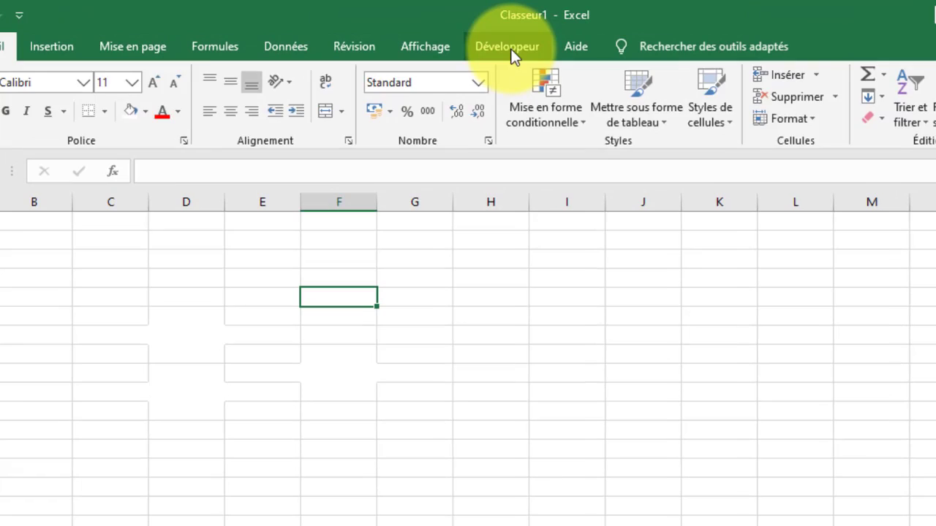
Show the Développeur tab and enter a surname in H7 and a first name in F14.
{"action": "left_click", "coordinate": [444, 36]}
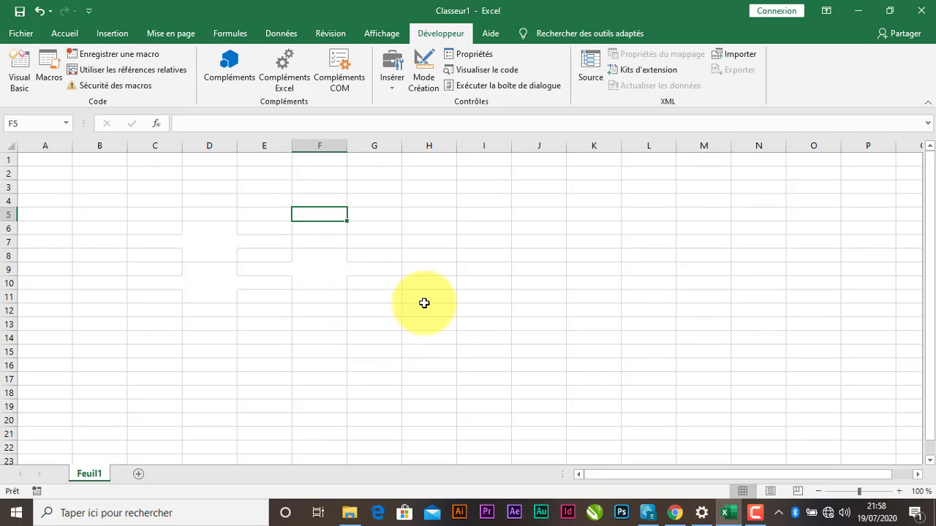
{"action": "left_click", "coordinate": [442, 245]}
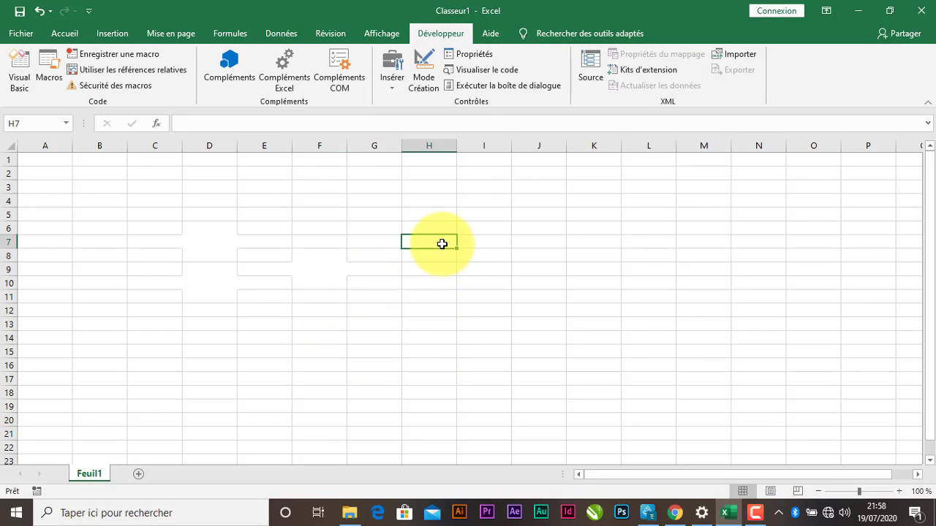
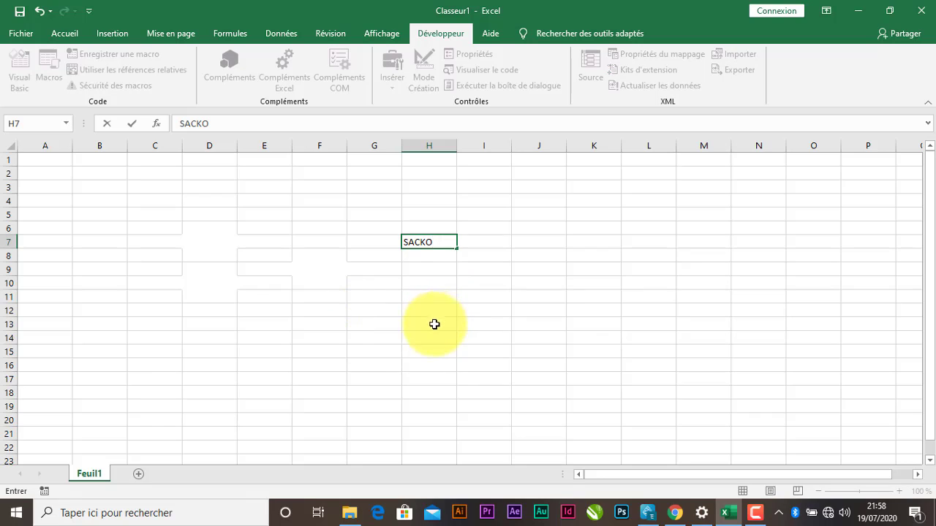
{"action": "left_click", "coordinate": [310, 339]}
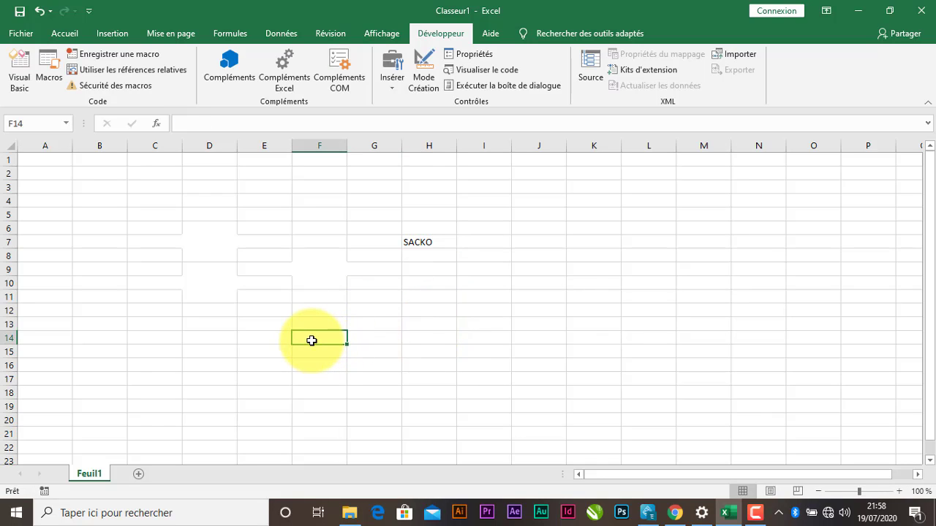
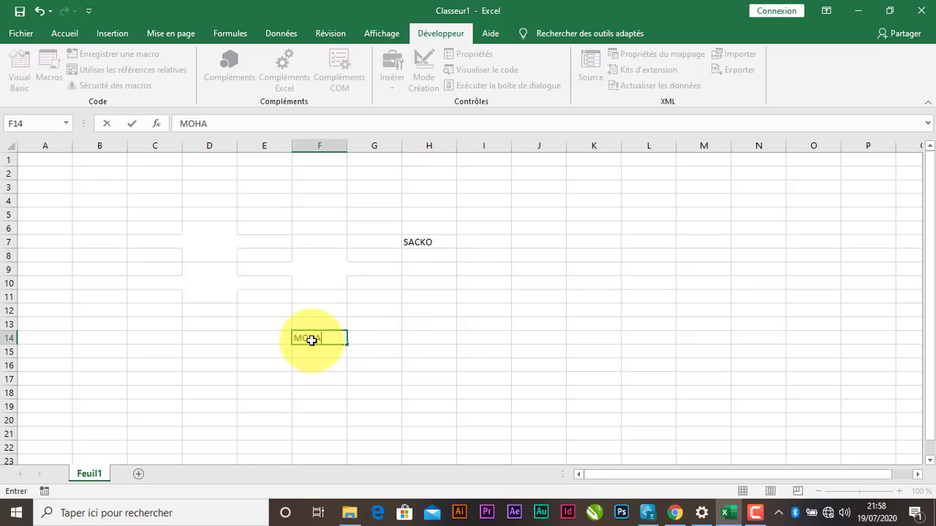
{"action": "left_click", "coordinate": [416, 243]}
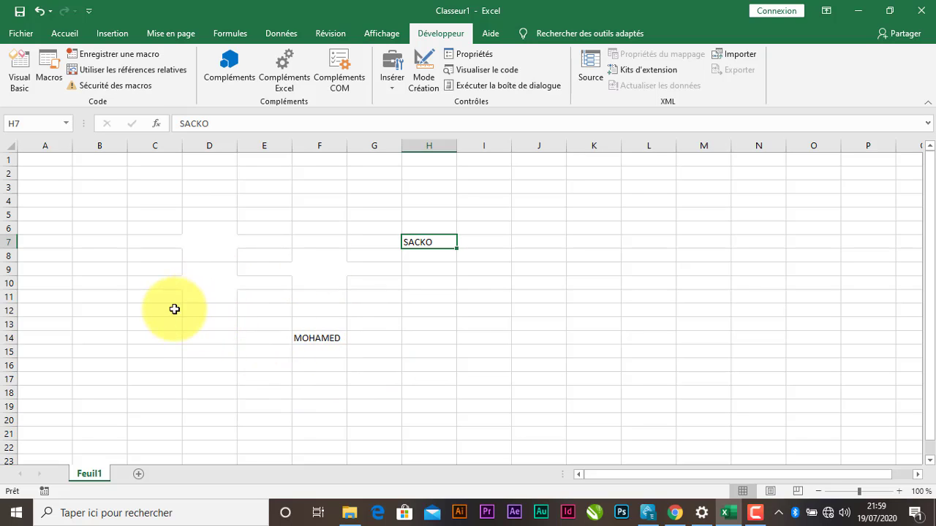
Enter PR in cell D15, then reselect H7.
{"action": "left_click", "coordinate": [212, 356]}
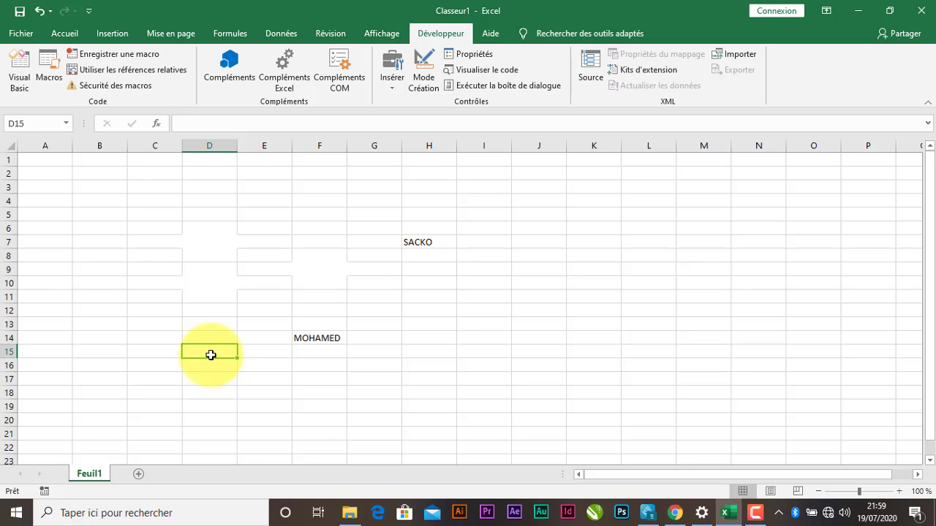
{"action": "type", "text": "PR"}
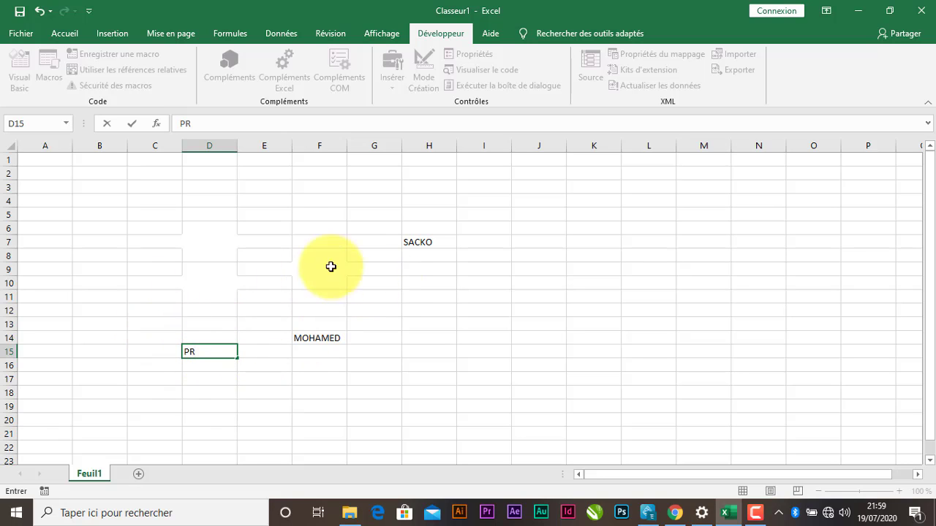
{"action": "left_click", "coordinate": [388, 310]}
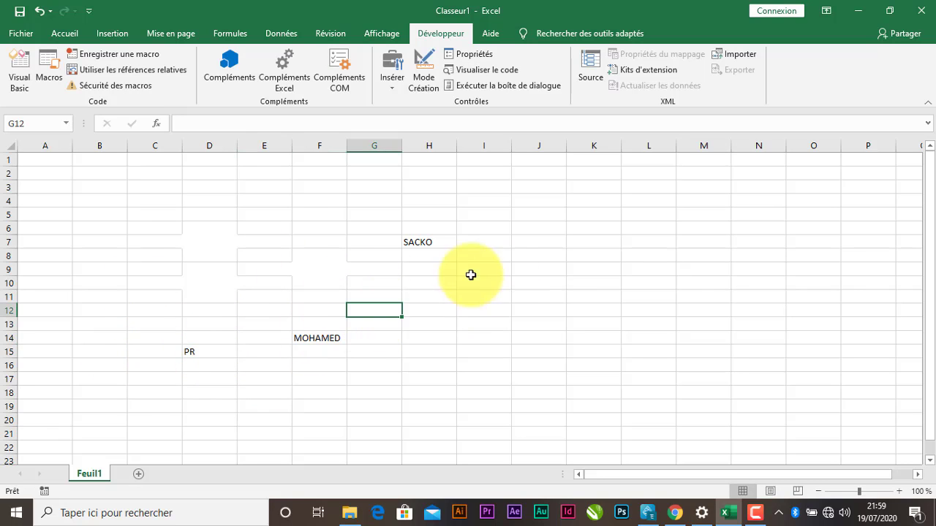
{"action": "left_click", "coordinate": [424, 242]}
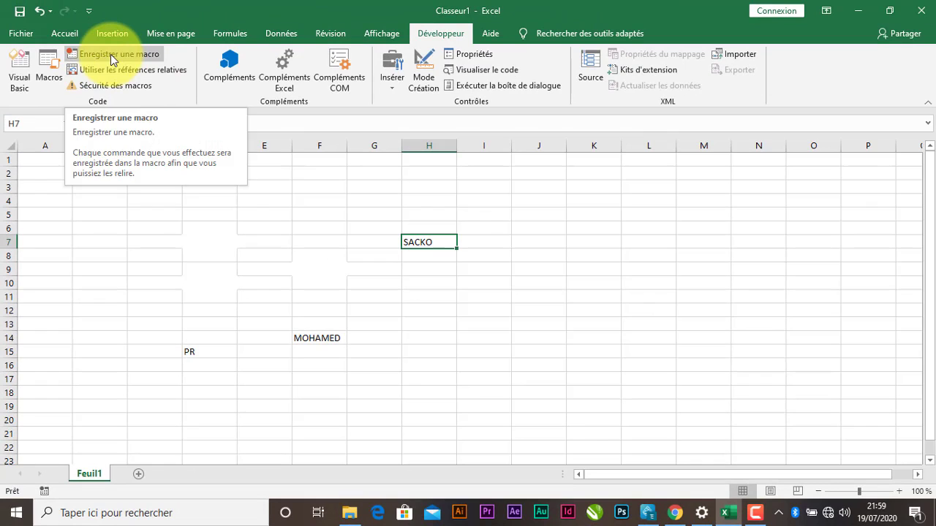
Begin recording a macro named Macro3, stored in Ce classeur.
{"action": "left_click", "coordinate": [120, 53]}
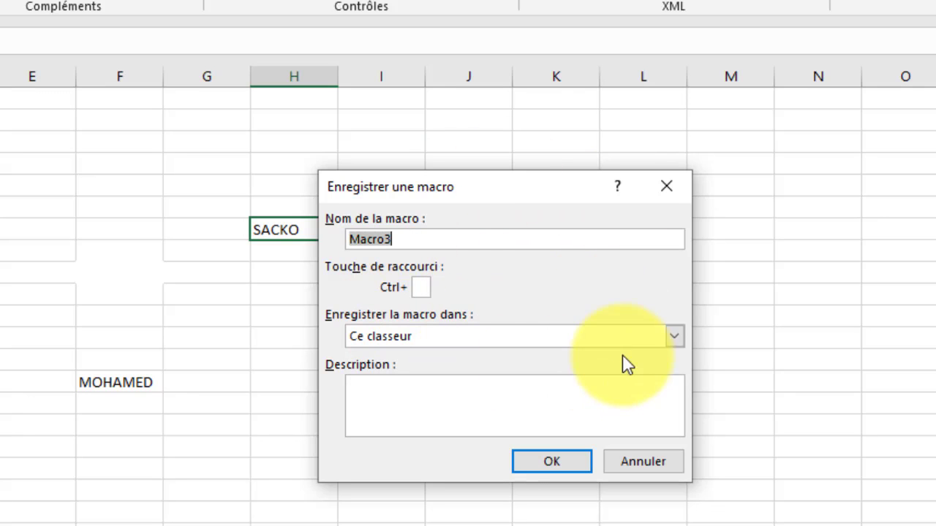
{"action": "left_click", "coordinate": [674, 337]}
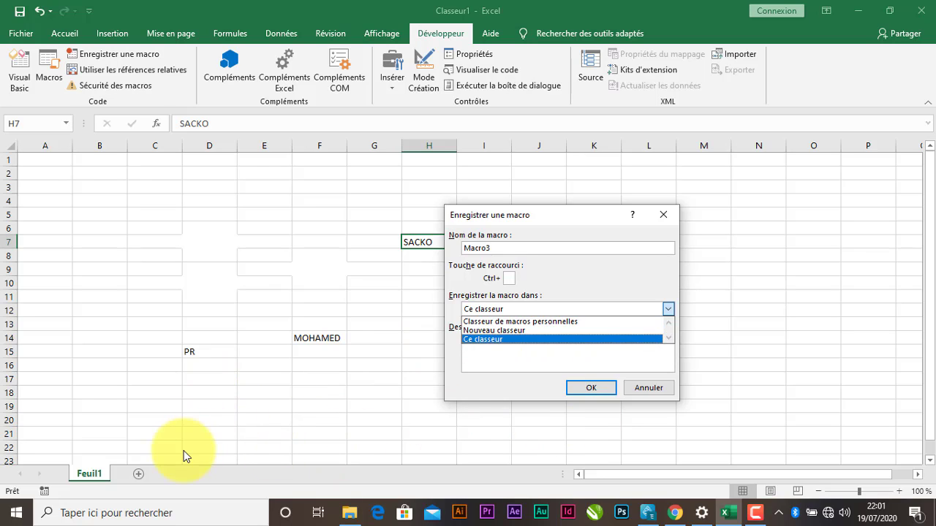
{"action": "left_click", "coordinate": [596, 389]}
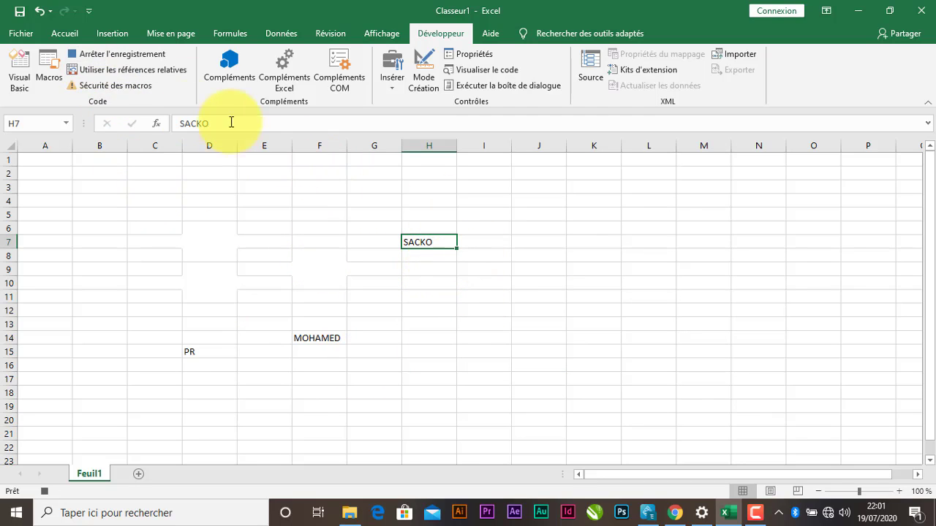
Give H7 red font, a pale grey fill and bold Adobe Gothic Std B.
{"action": "left_click", "coordinate": [65, 34]}
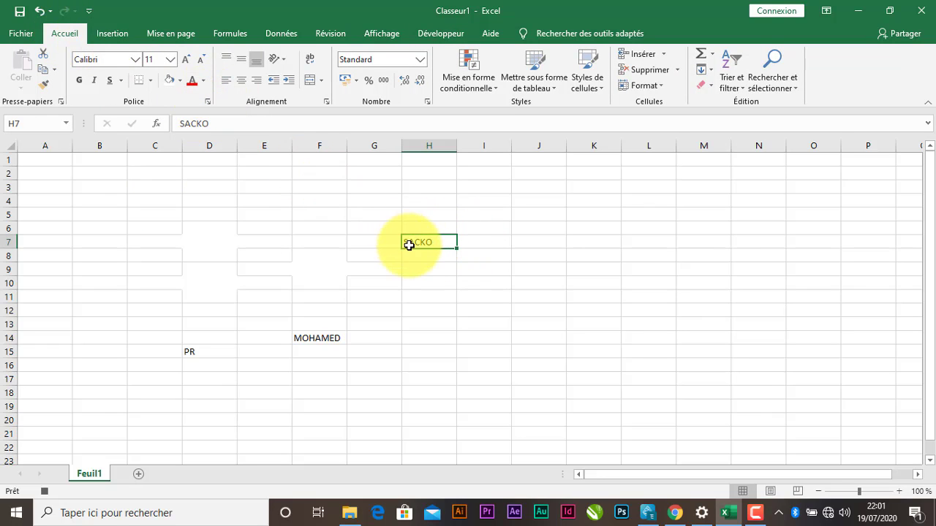
{"action": "left_click", "coordinate": [194, 81]}
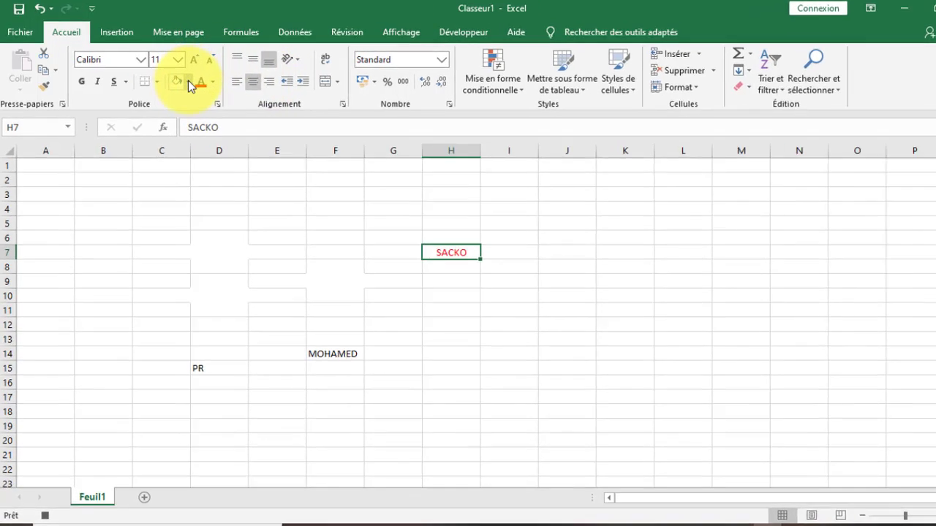
{"action": "left_click", "coordinate": [179, 80]}
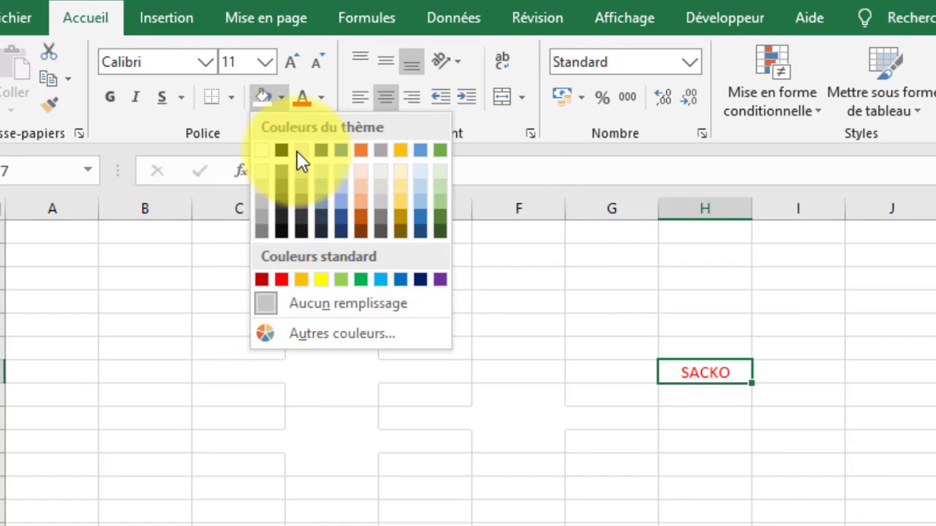
{"action": "left_click", "coordinate": [298, 151]}
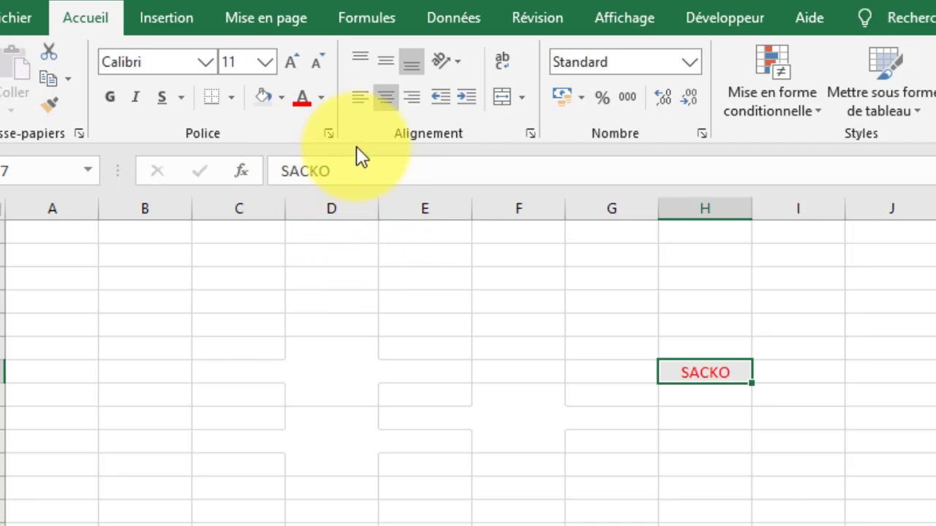
{"action": "left_click", "coordinate": [207, 61]}
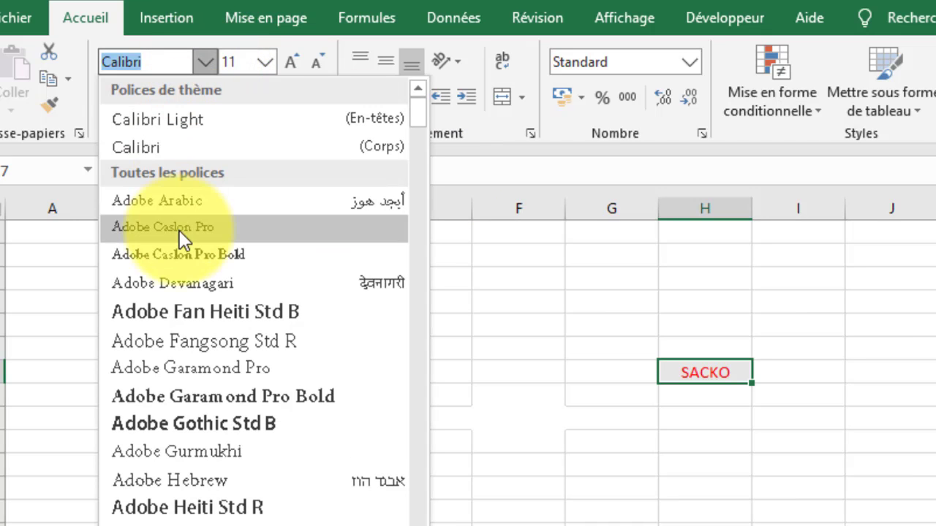
{"action": "left_click", "coordinate": [185, 424]}
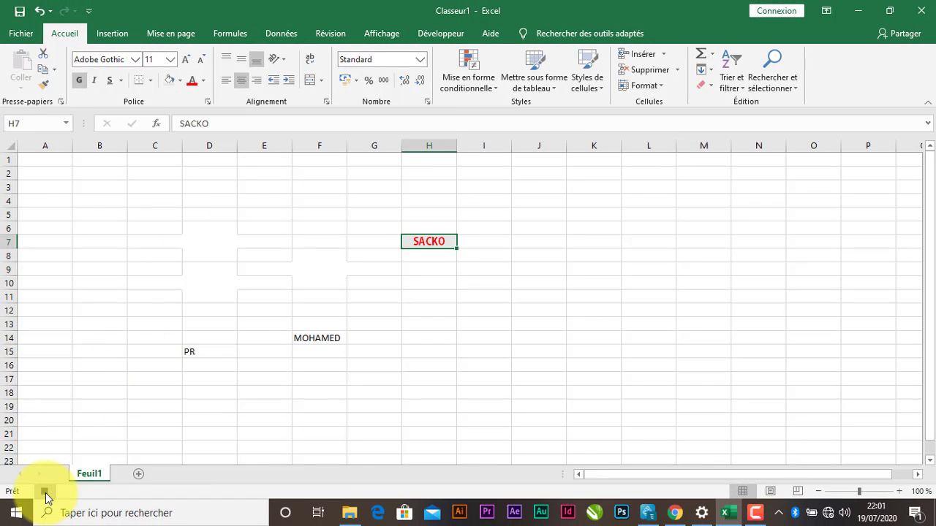
Stop the Macro3 recording from the Développeur tab.
{"action": "left_click", "coordinate": [438, 36]}
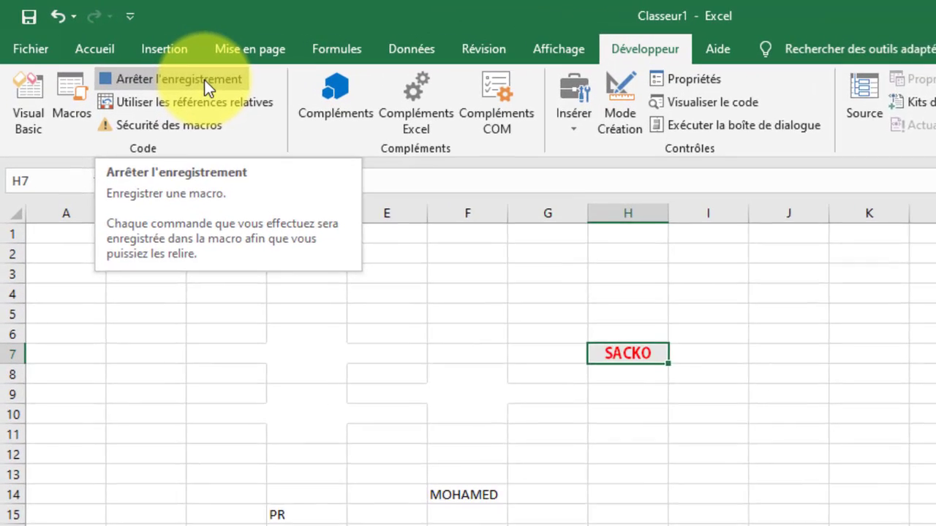
{"action": "left_click", "coordinate": [139, 59]}
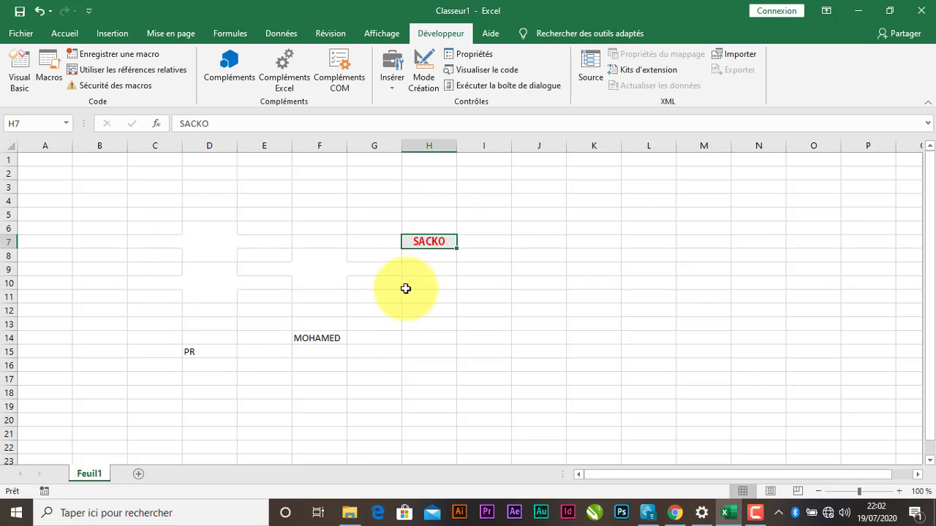
Run Macro3 on cell F14 so the first name turns bold red.
{"action": "left_click", "coordinate": [324, 338]}
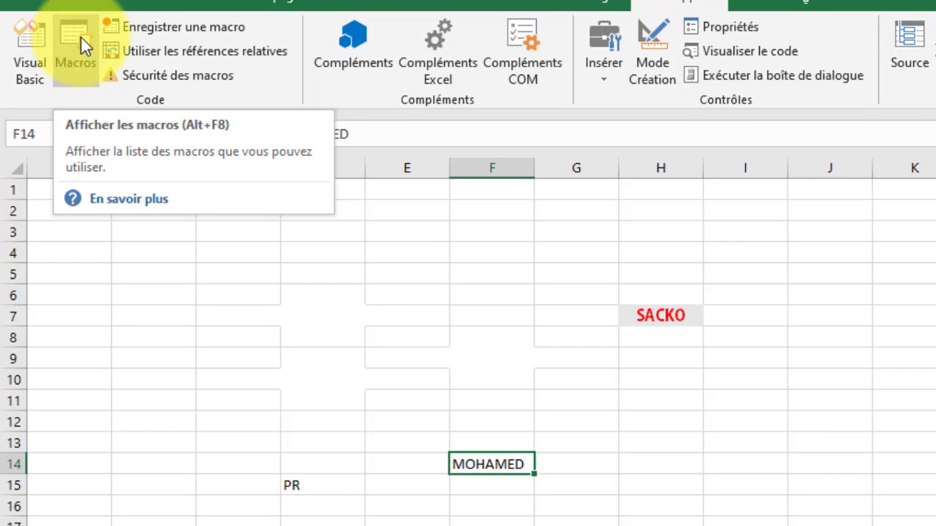
{"action": "left_click", "coordinate": [76, 38]}
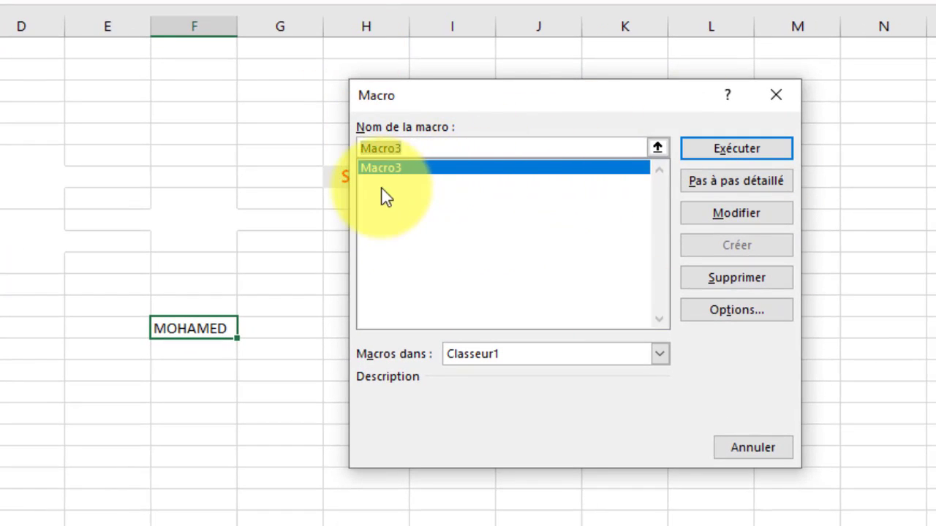
{"action": "left_click", "coordinate": [737, 148]}
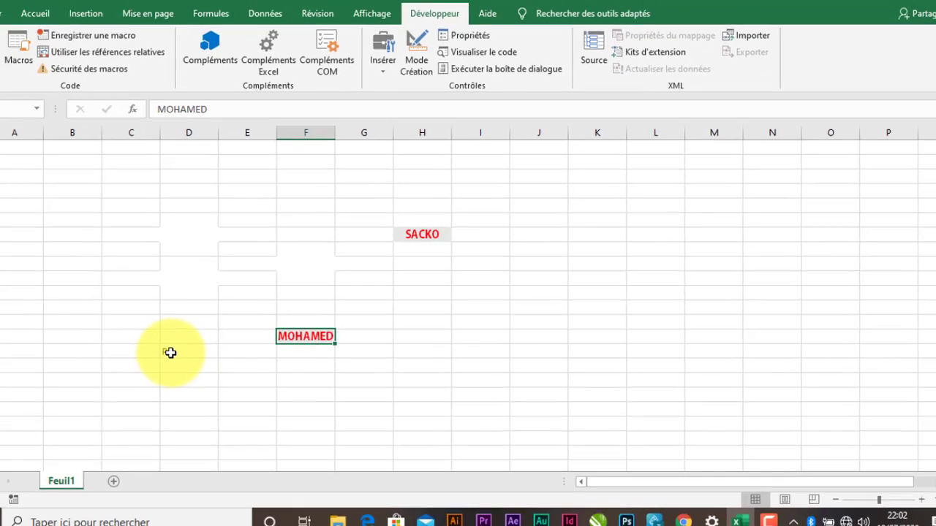
{"action": "left_click", "coordinate": [9, 351]}
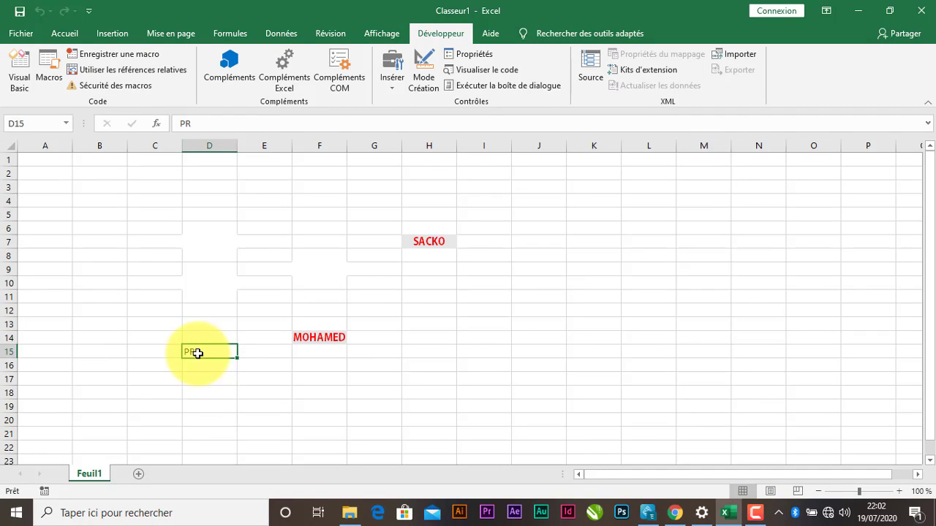
Type PRESIDENT in D15 and run Macro3 on it to make it bold red.
{"action": "type", "text": "PRESIDEN"}
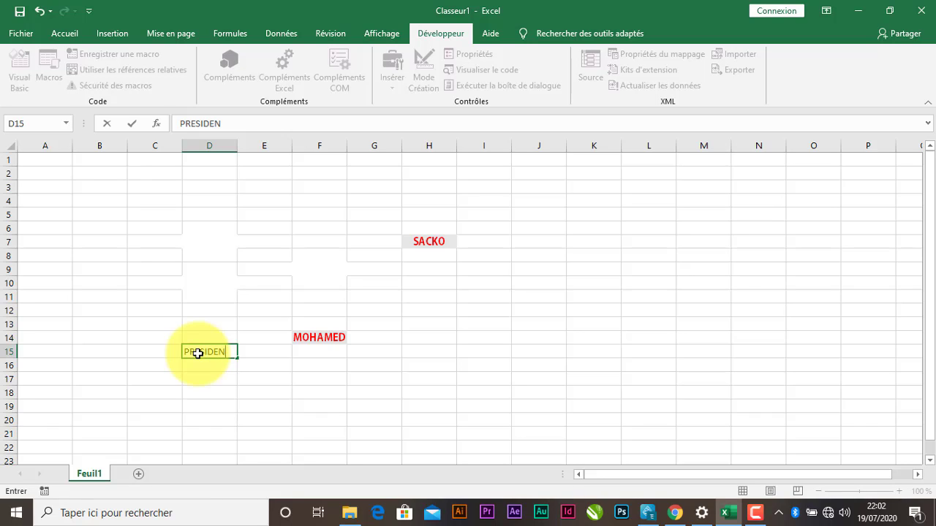
{"action": "type", "text": "T"}
{"action": "left_click", "coordinate": [251, 349]}
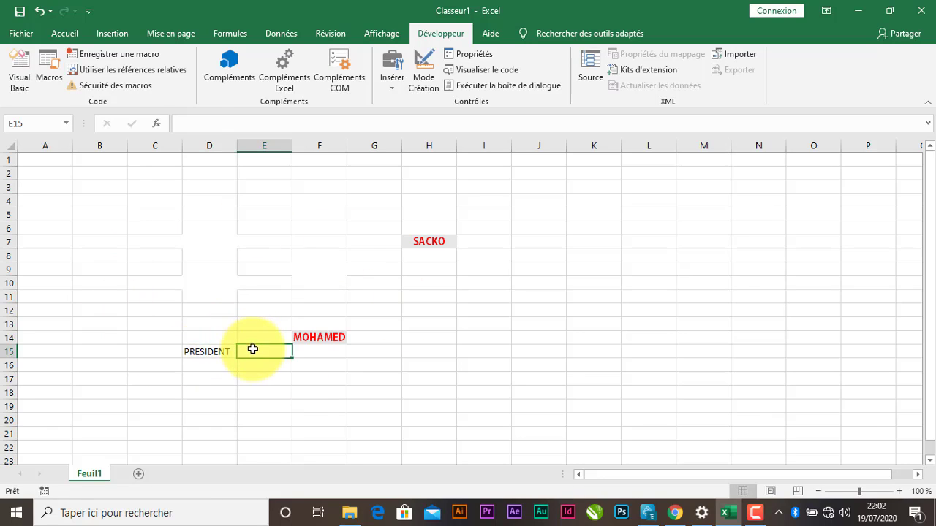
{"action": "left_click", "coordinate": [207, 357]}
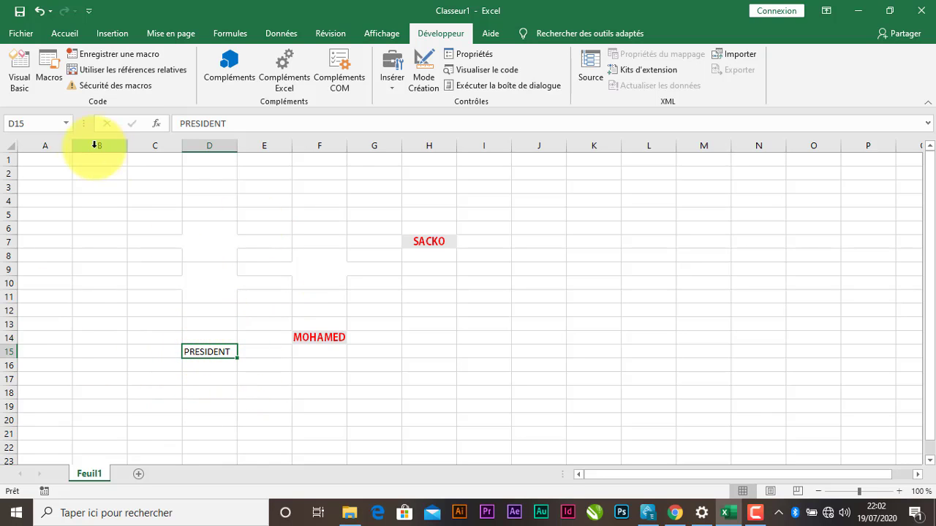
{"action": "left_click", "coordinate": [47, 65]}
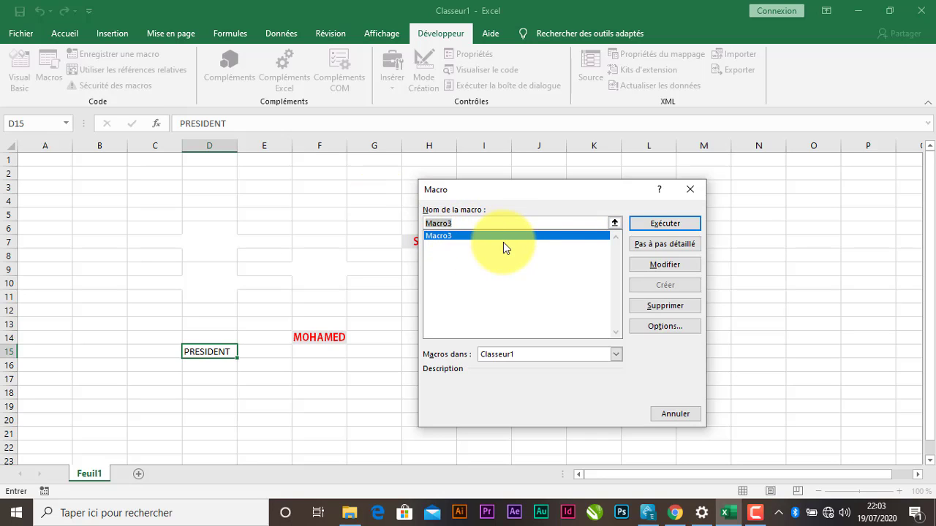
{"action": "left_click", "coordinate": [661, 223]}
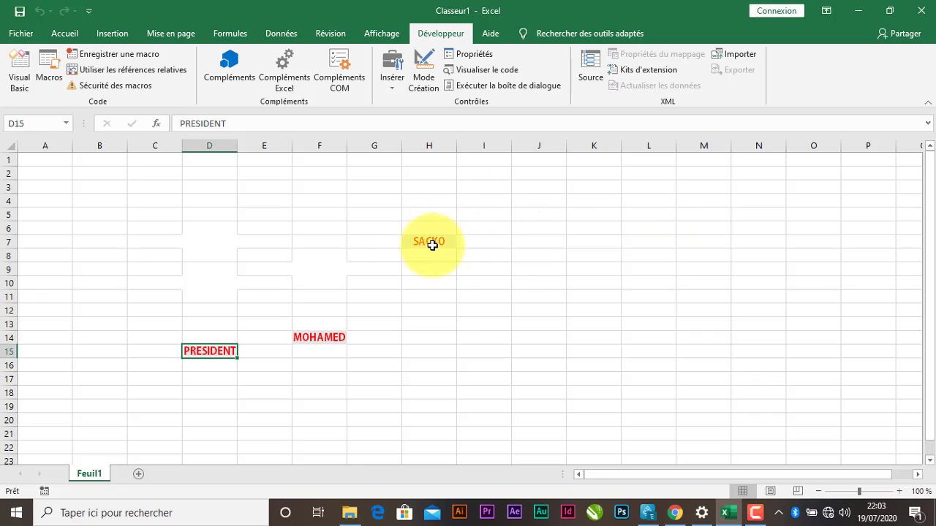
{"action": "left_click", "coordinate": [478, 241]}
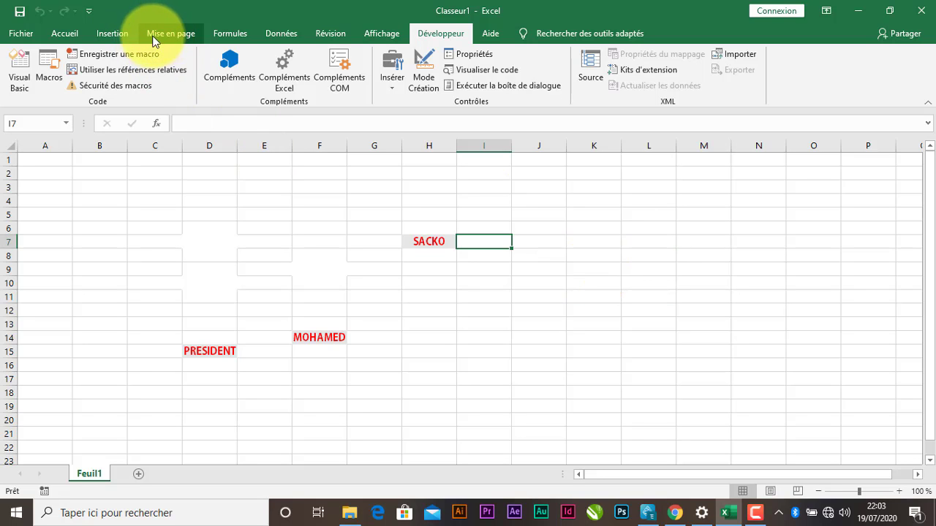
Draw a rounded rectangle from Insertion > Formes spanning cells L9 to M10.
{"action": "left_click", "coordinate": [113, 34]}
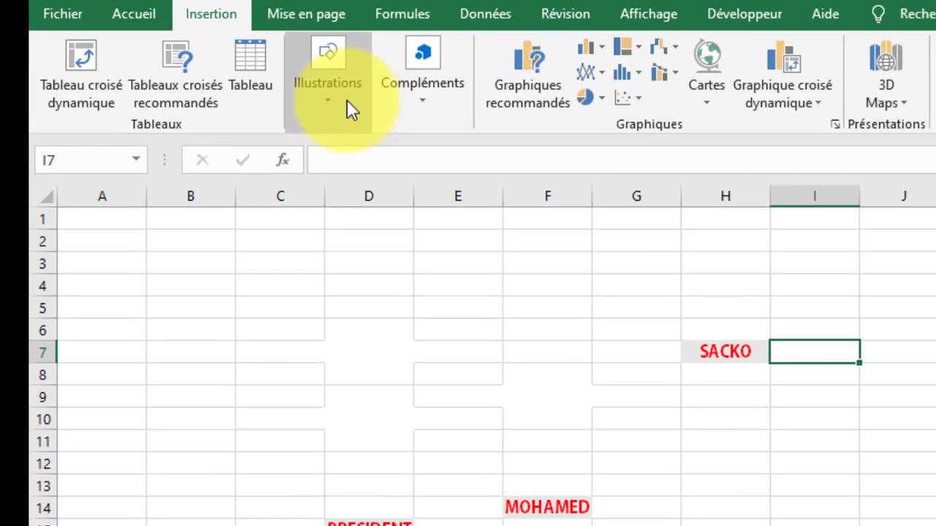
{"action": "left_click", "coordinate": [322, 105]}
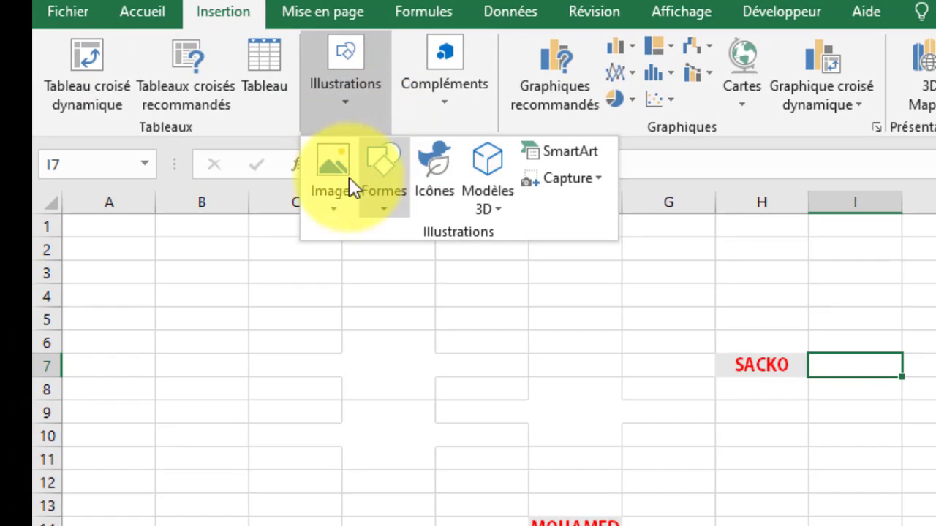
{"action": "left_click", "coordinate": [384, 204]}
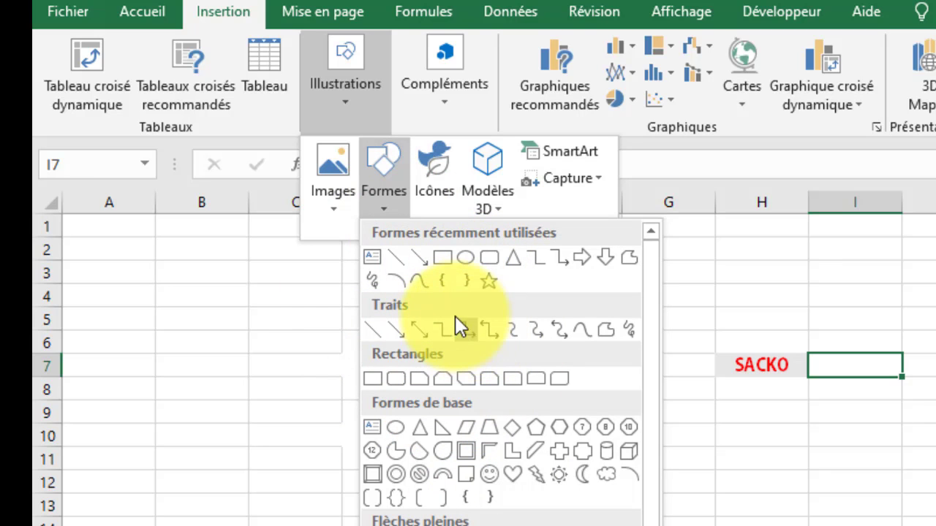
{"action": "left_click", "coordinate": [487, 260]}
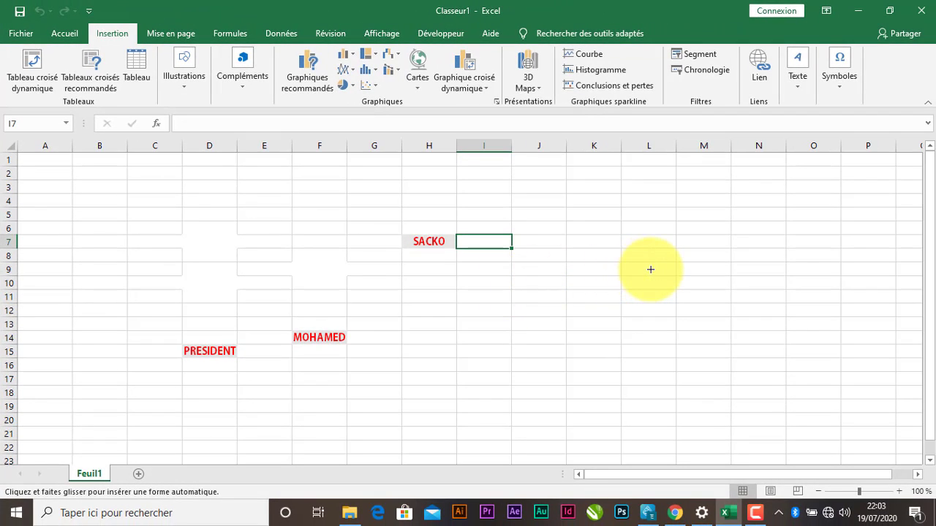
{"action": "left_click_drag", "start_coordinate": [651, 269], "coordinate": [729, 288]}
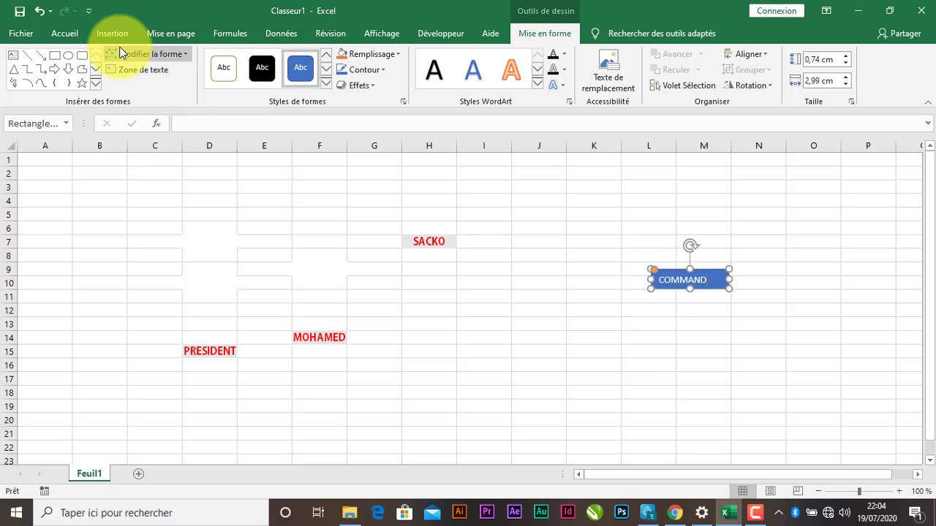
Fill the COMMAND shape orange from the Accueil tab and deselect it.
{"action": "left_click", "coordinate": [66, 33]}
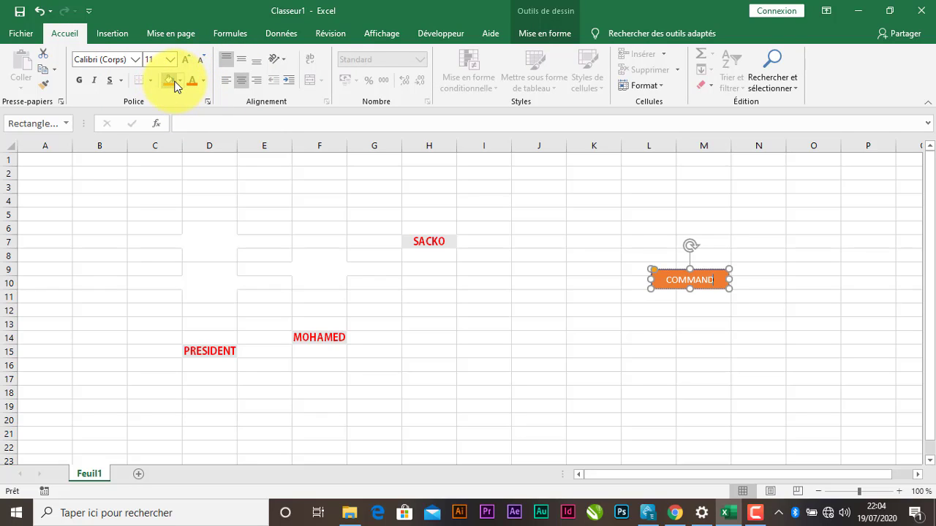
{"action": "left_click", "coordinate": [748, 272]}
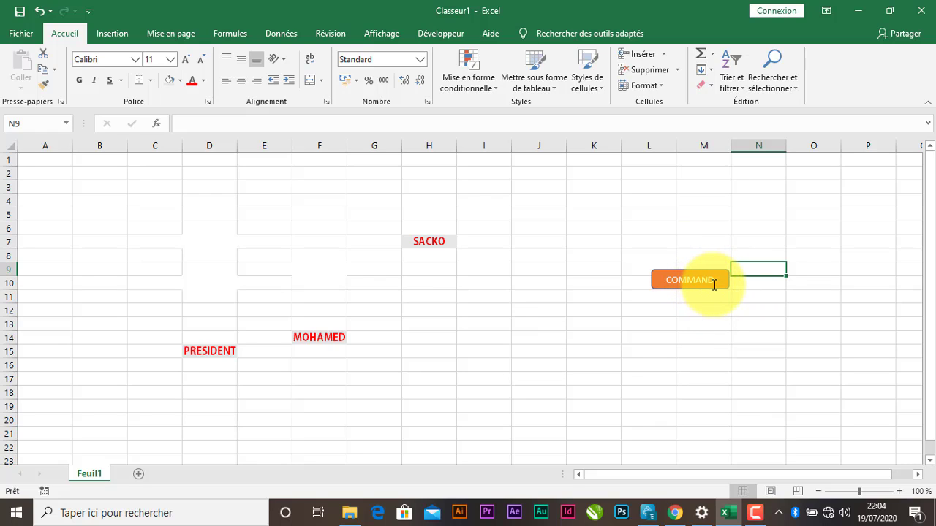
{"action": "left_click", "coordinate": [149, 212]}
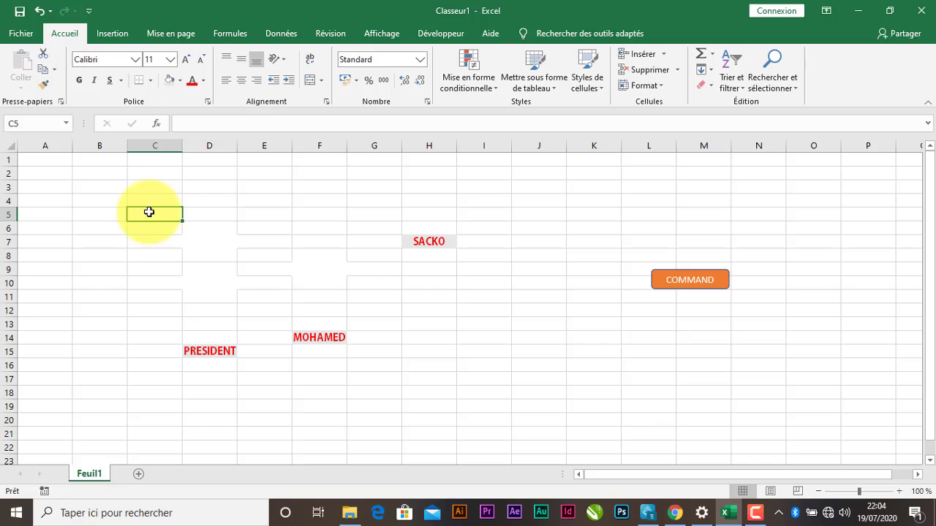
Enter ECOLE in cell C5 as plain text and select the COMMAND shape.
{"action": "type", "text": "ECOLE"}
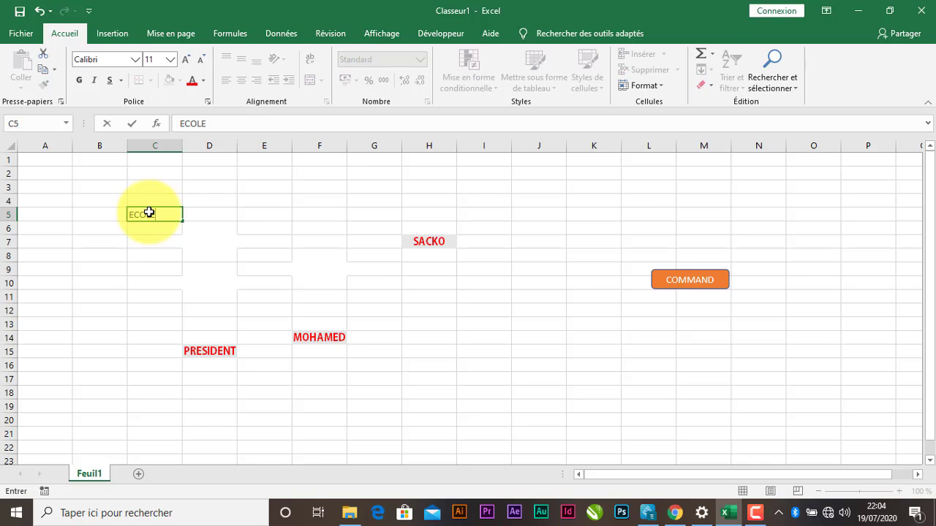
{"action": "left_click", "coordinate": [285, 227]}
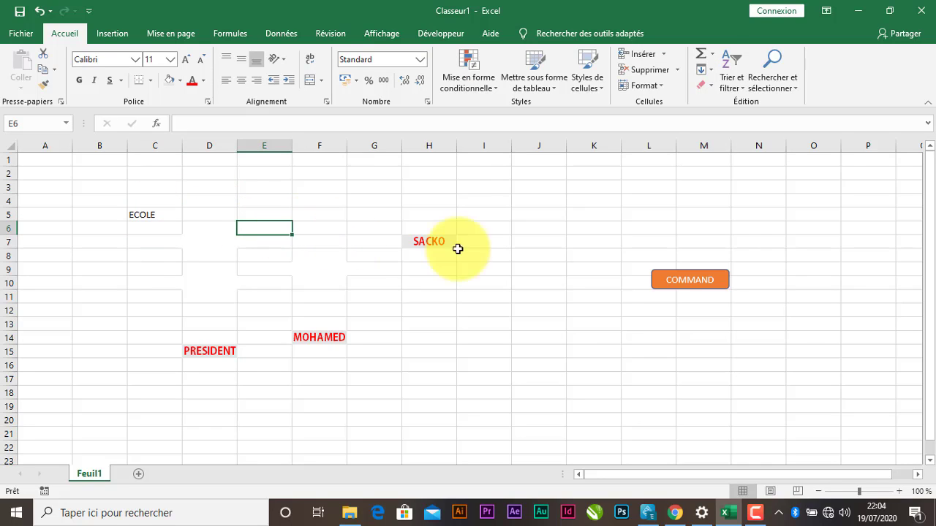
{"action": "left_click", "coordinate": [702, 278]}
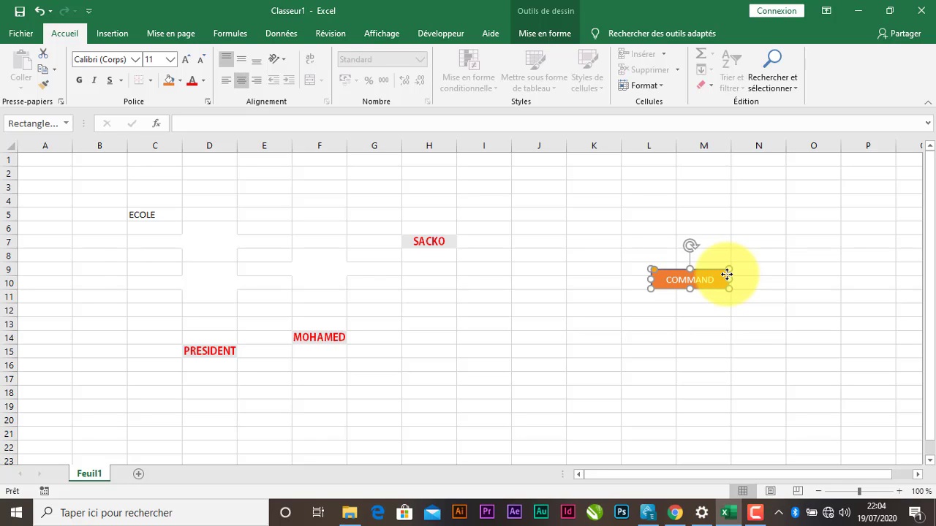
Assign Macro3 to the orange COMMAND shape through its Affecter une macro option.
{"action": "right_click", "coordinate": [726, 274]}
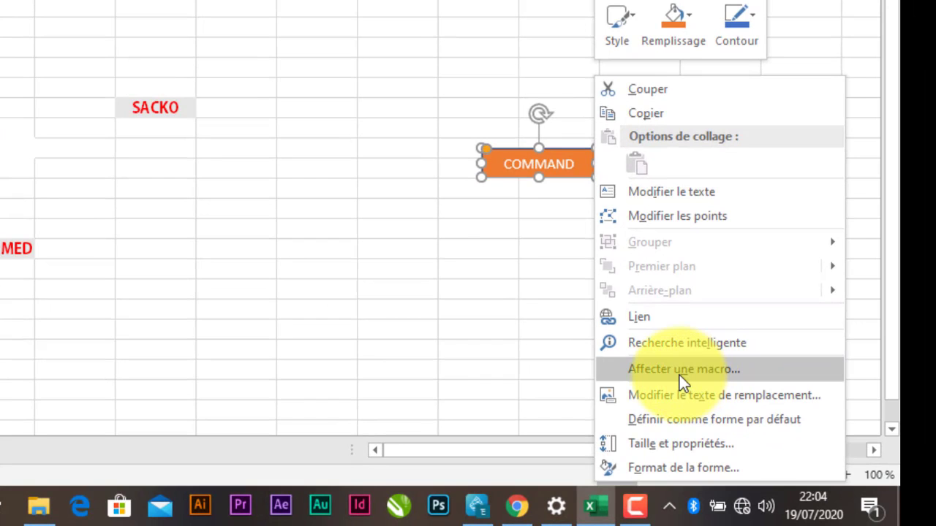
{"action": "left_click", "coordinate": [679, 375]}
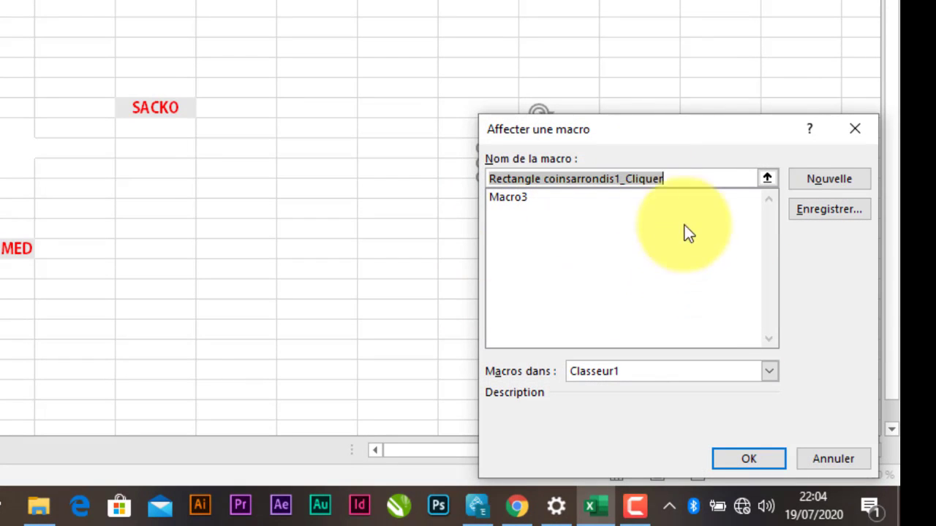
{"action": "left_click", "coordinate": [522, 200]}
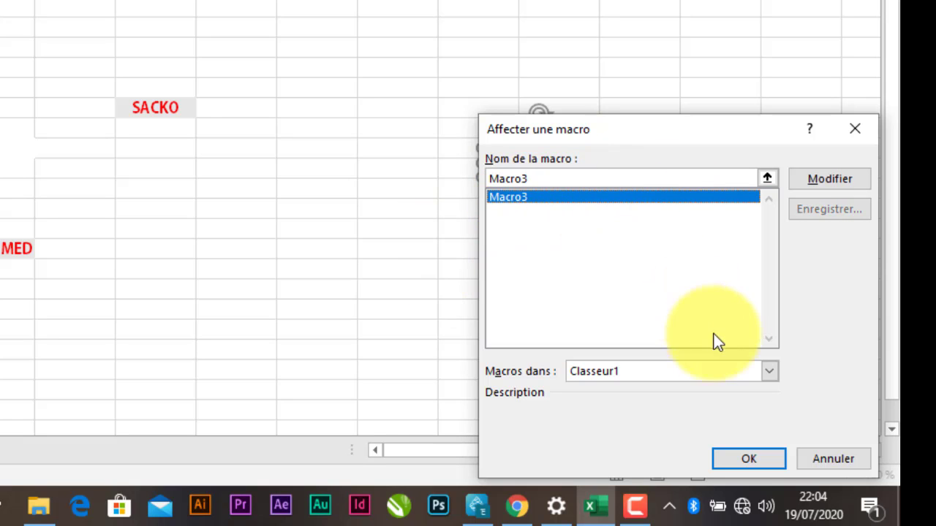
{"action": "left_click", "coordinate": [745, 462]}
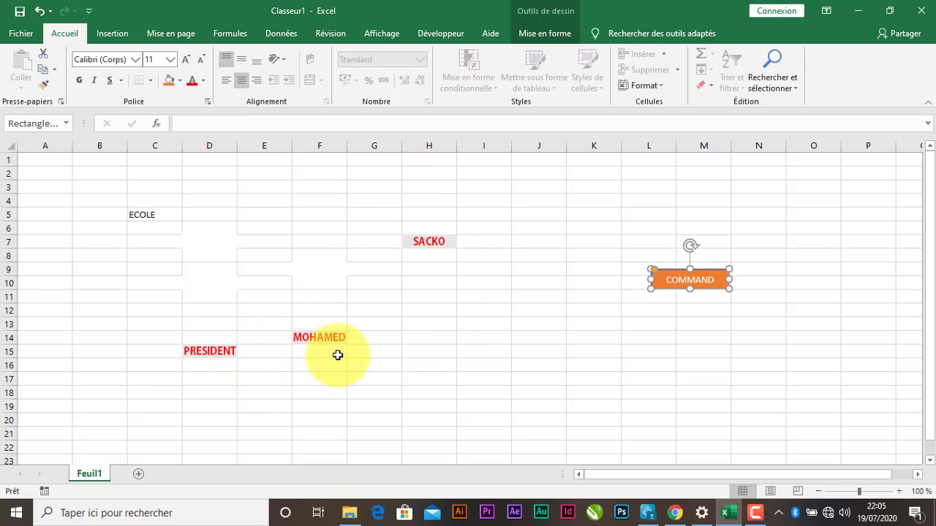
Run Macro3 from the COMMAND button on C5 so ECOLE turns bold red, then minimize Excel.
{"action": "left_click", "coordinate": [149, 215]}
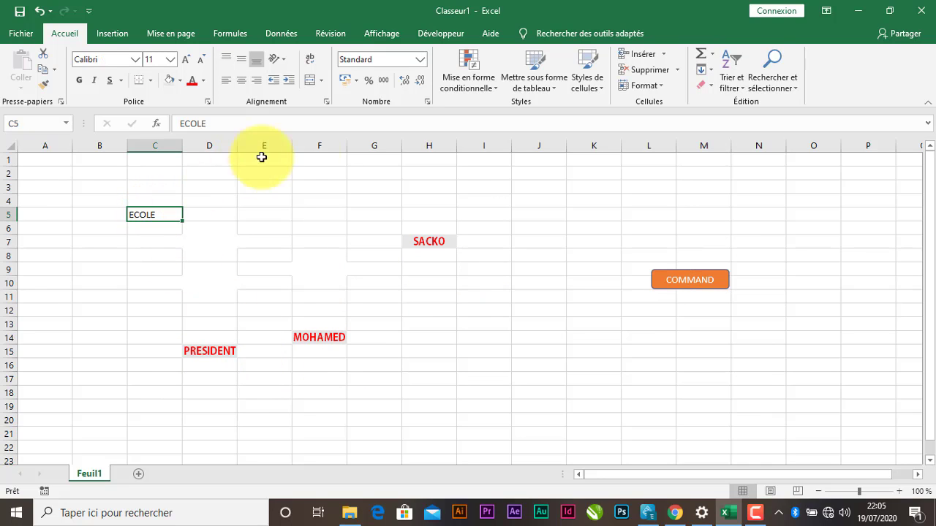
{"action": "left_click", "coordinate": [699, 287]}
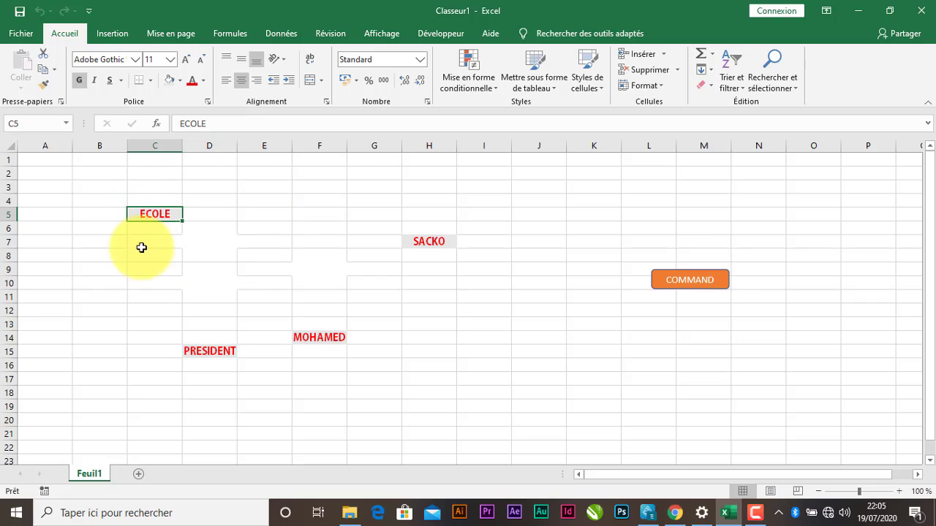
{"action": "left_click", "coordinate": [148, 326]}
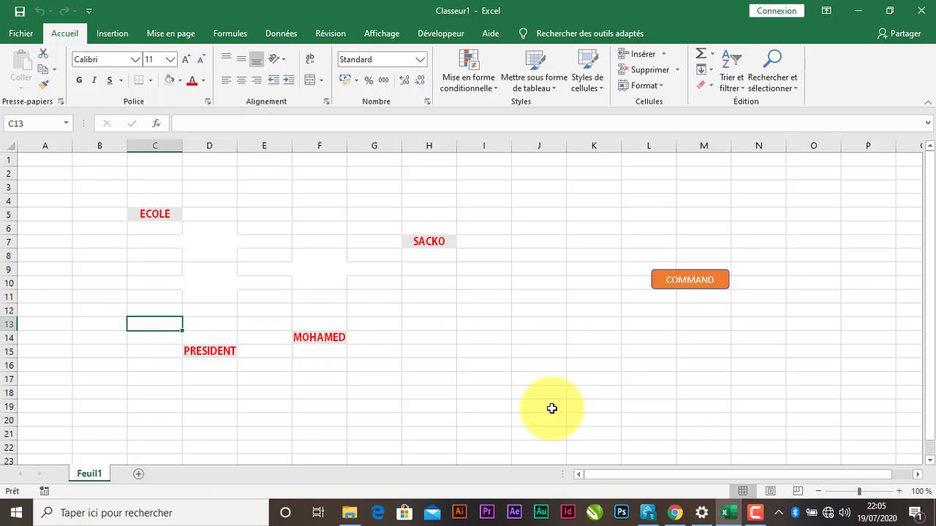
{"action": "left_click", "coordinate": [859, 10]}
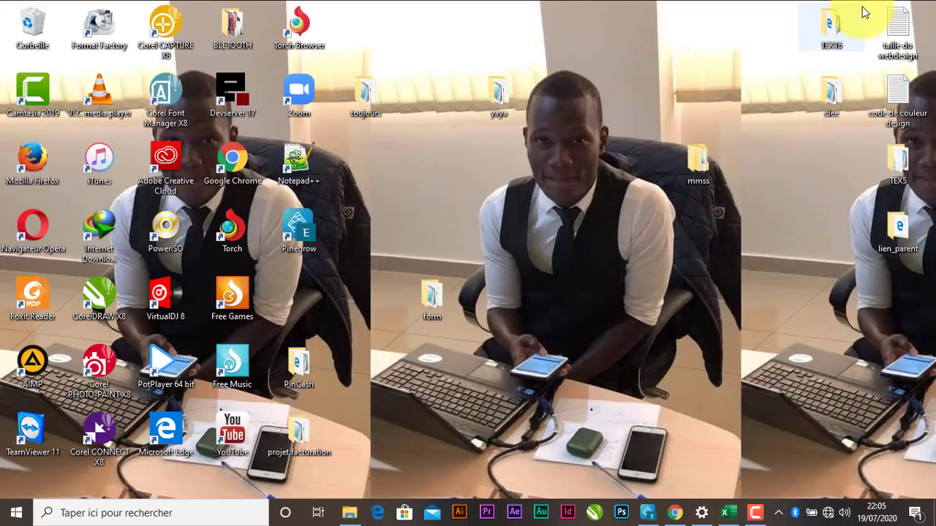